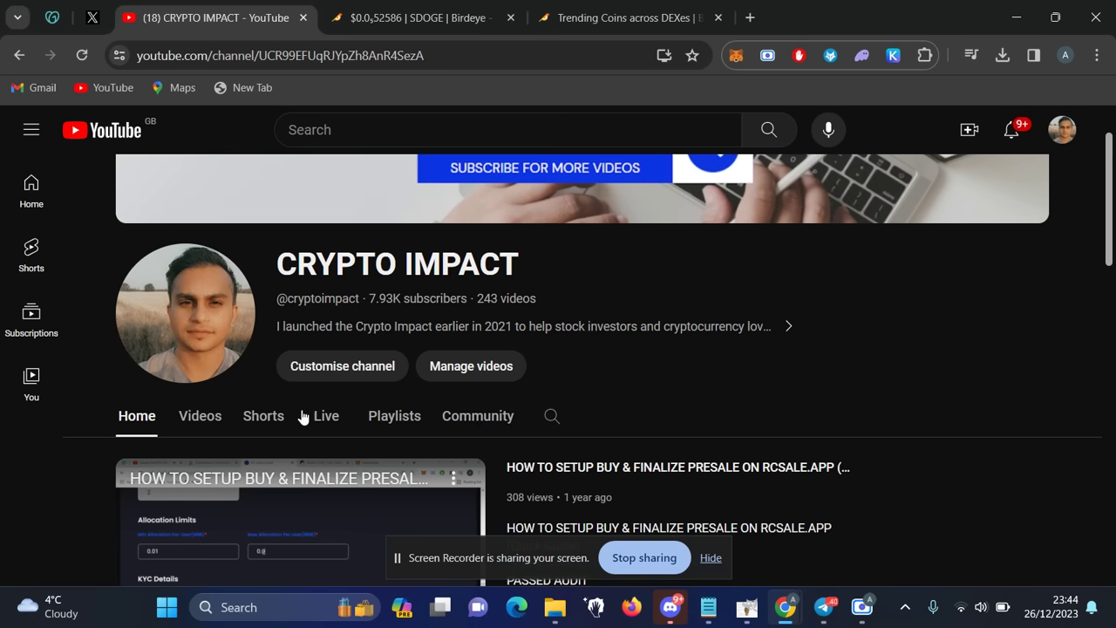
- Scroll through the early-birds alert room channel in Discord, then minimise Discord
mouse_move(819, 608)
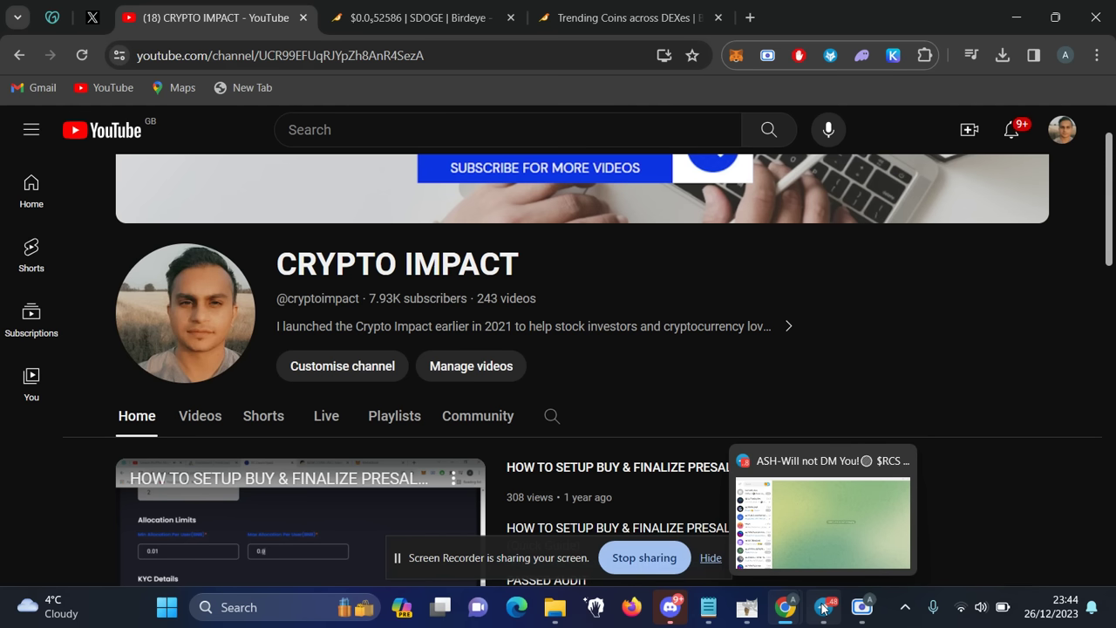
left_click(670, 607)
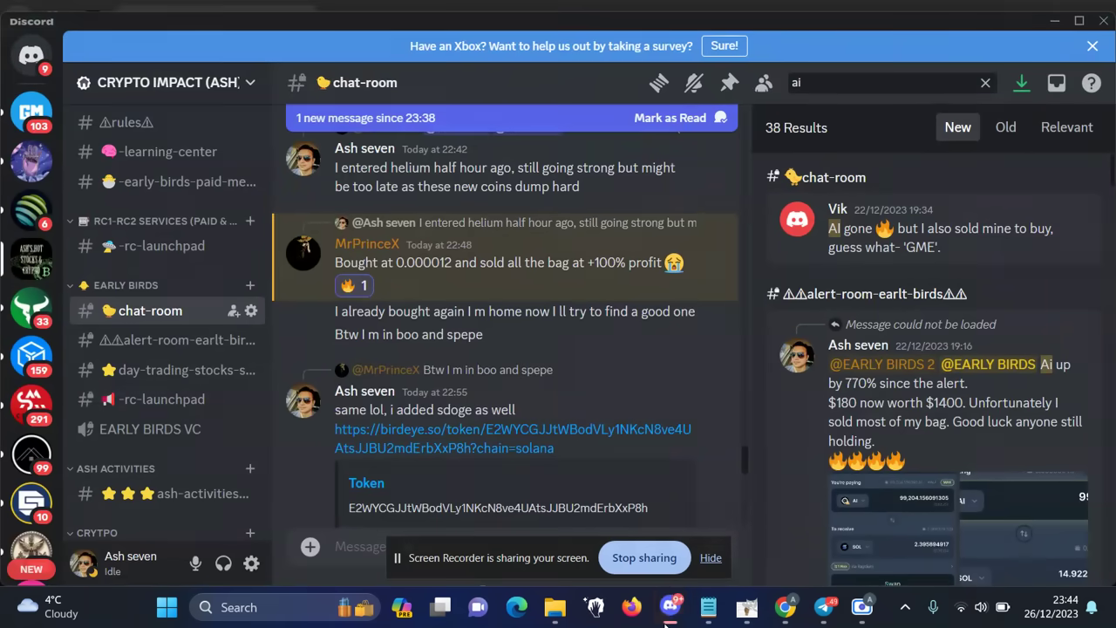
left_click(145, 353)
scroll(742, 491, "down", 5)
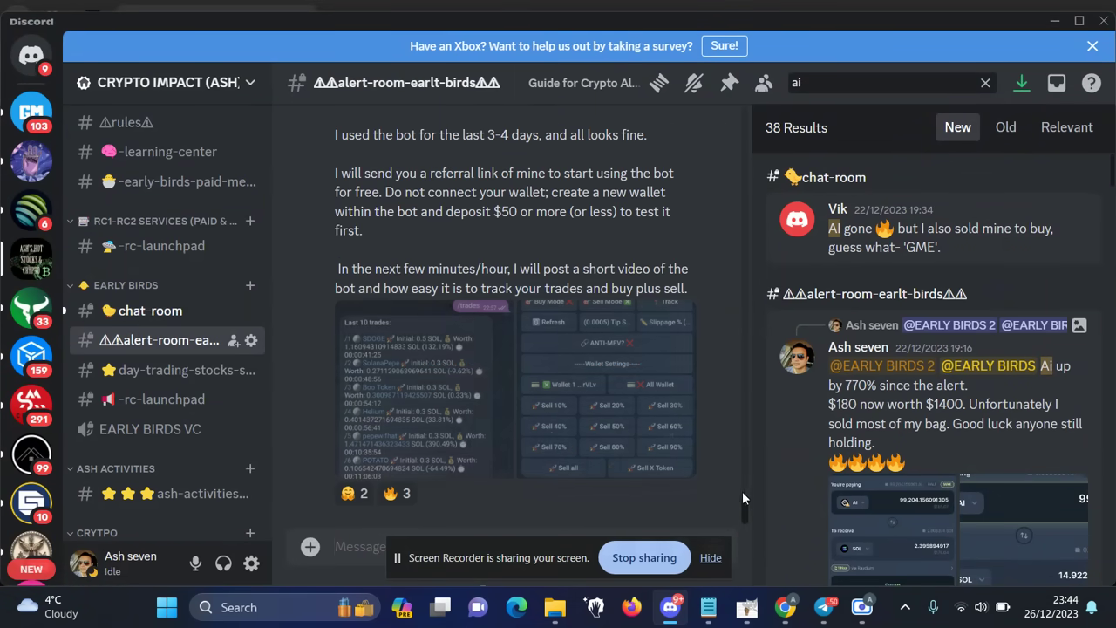
scroll(746, 484, "down", 8)
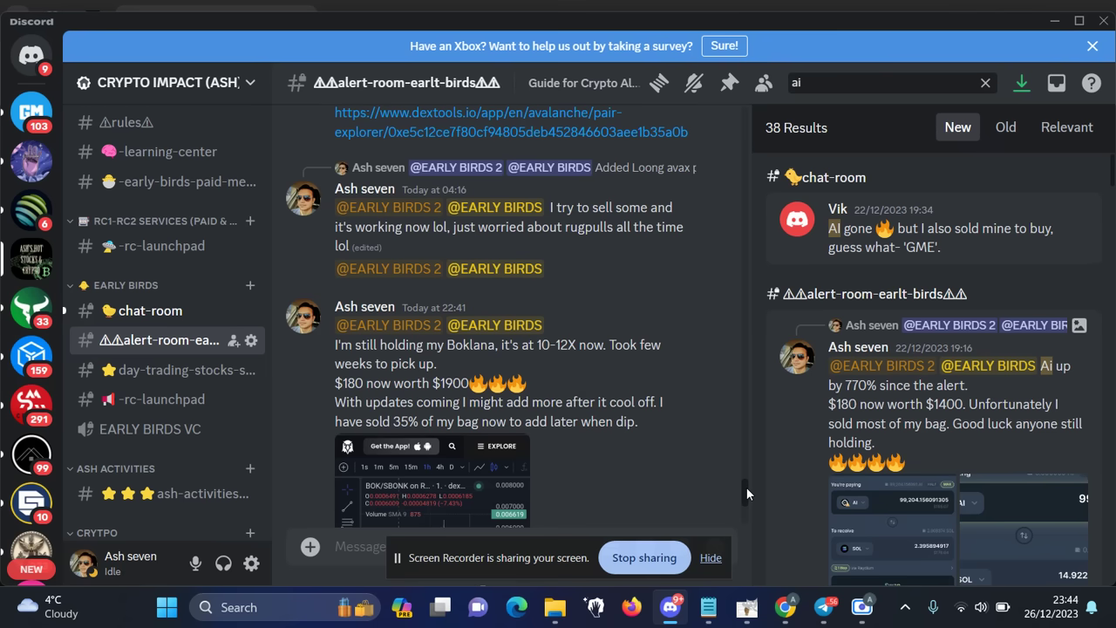
left_click_drag(1053, 13, 1054, 27)
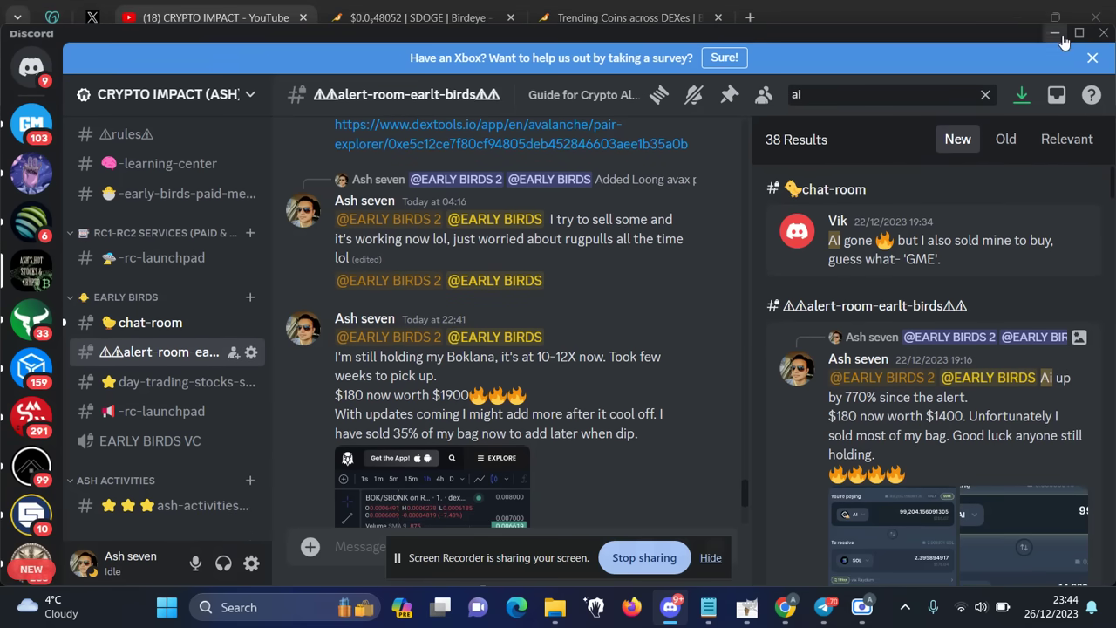
left_click(1055, 33)
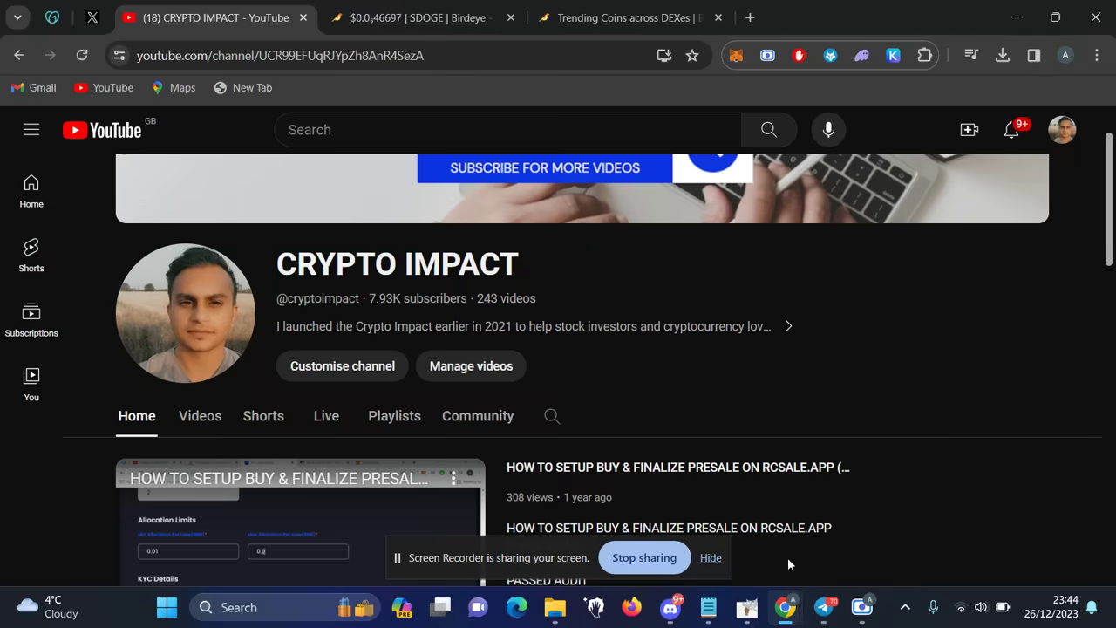
- Send /start to the Sol Trading Bot, heart its welcome, then send /buysell
left_click(831, 613)
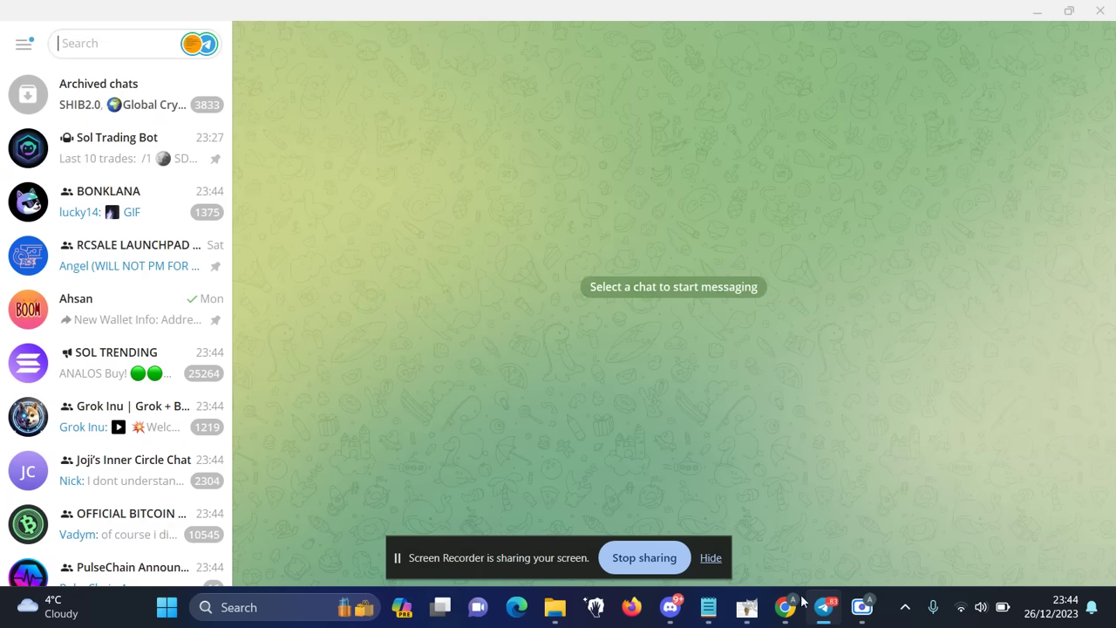
left_click(120, 173)
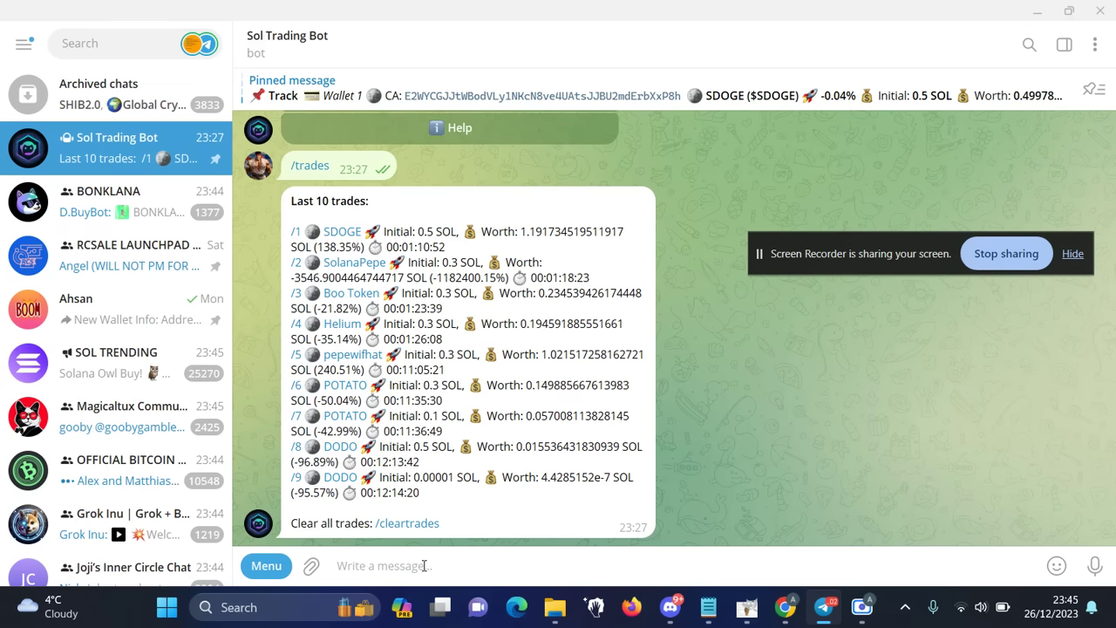
type("/")
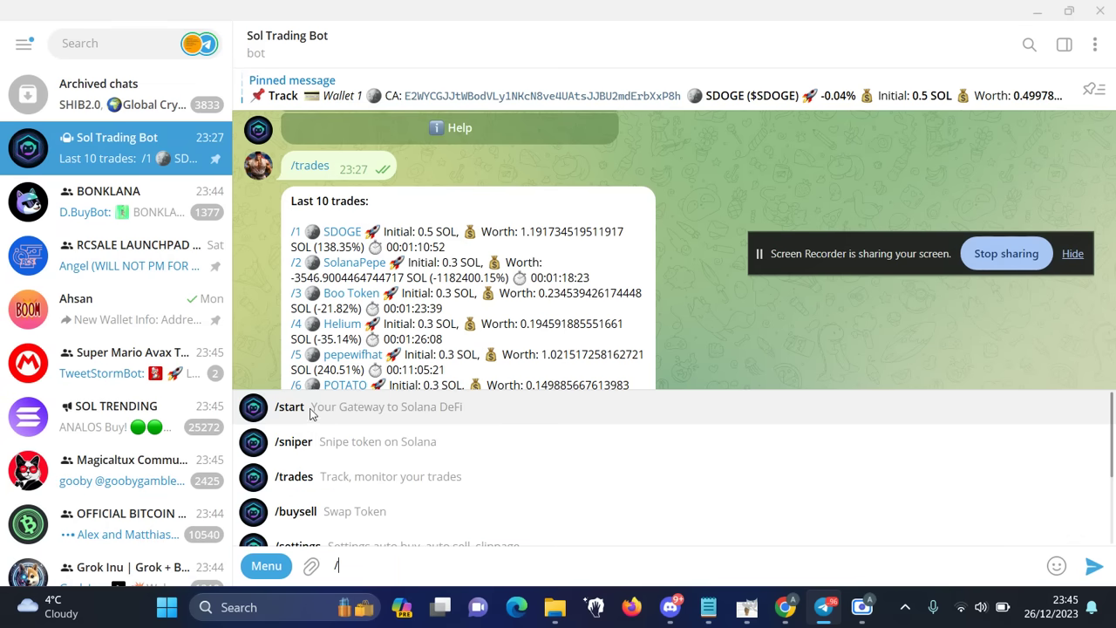
left_click(303, 416)
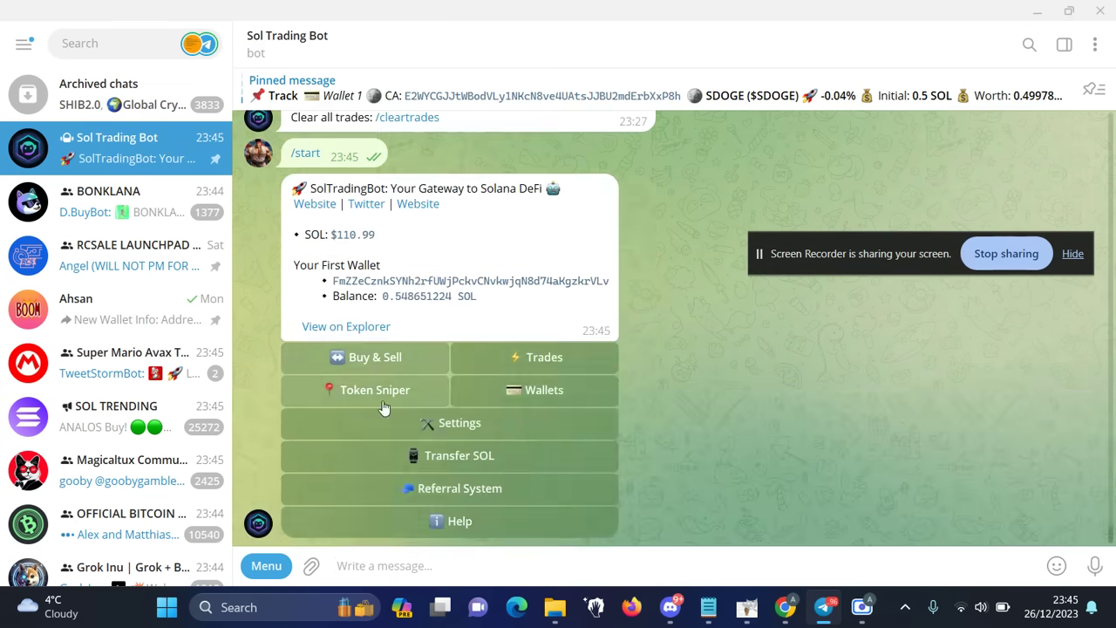
double_click(369, 238)
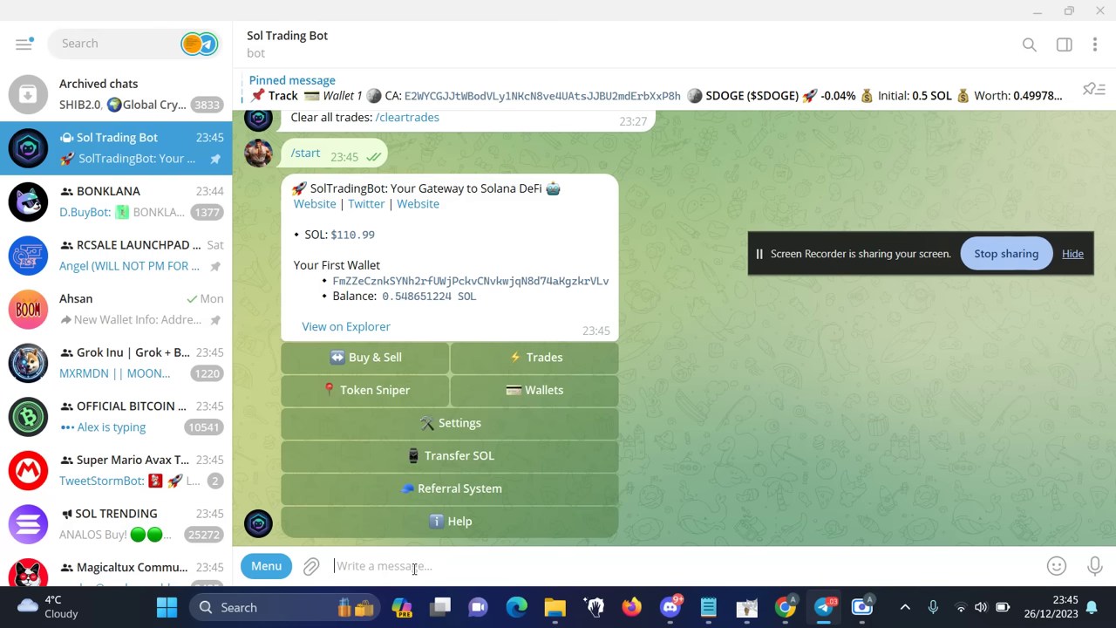
type("/")
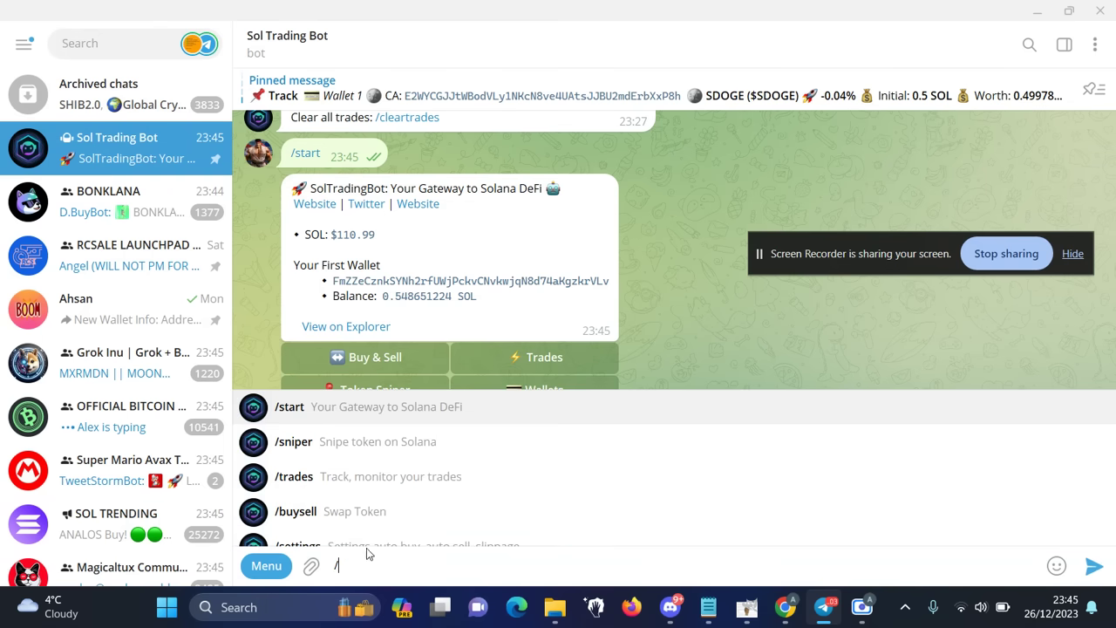
left_click(318, 516)
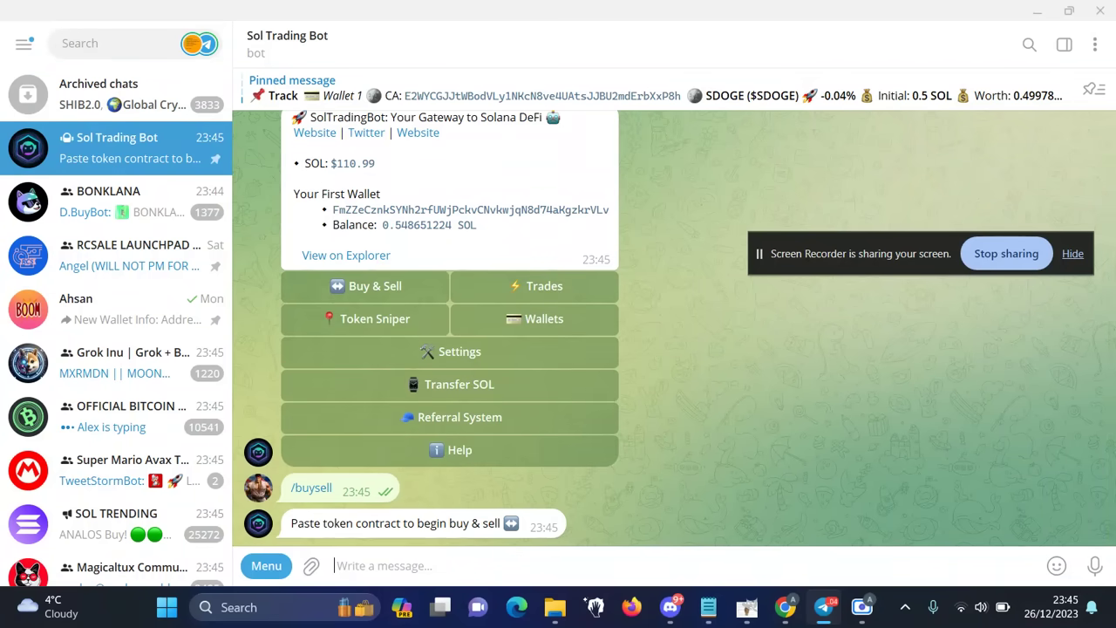
- Copy the SDOGE contract address from the Birdeye SDOGE-USD tab in Chrome
mouse_move(791, 614)
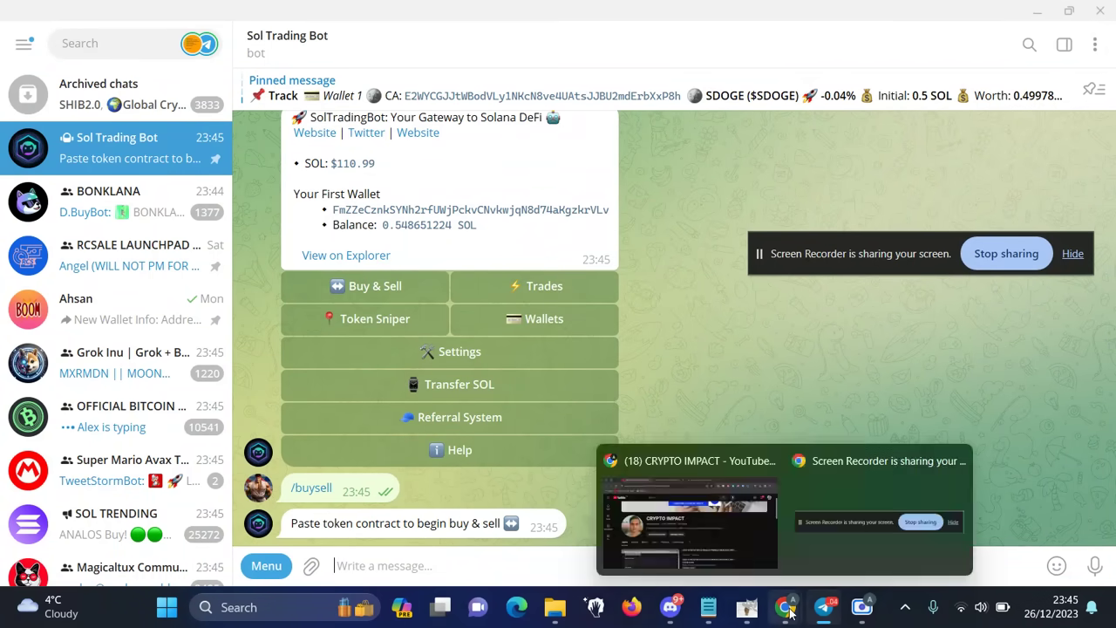
left_click(718, 546)
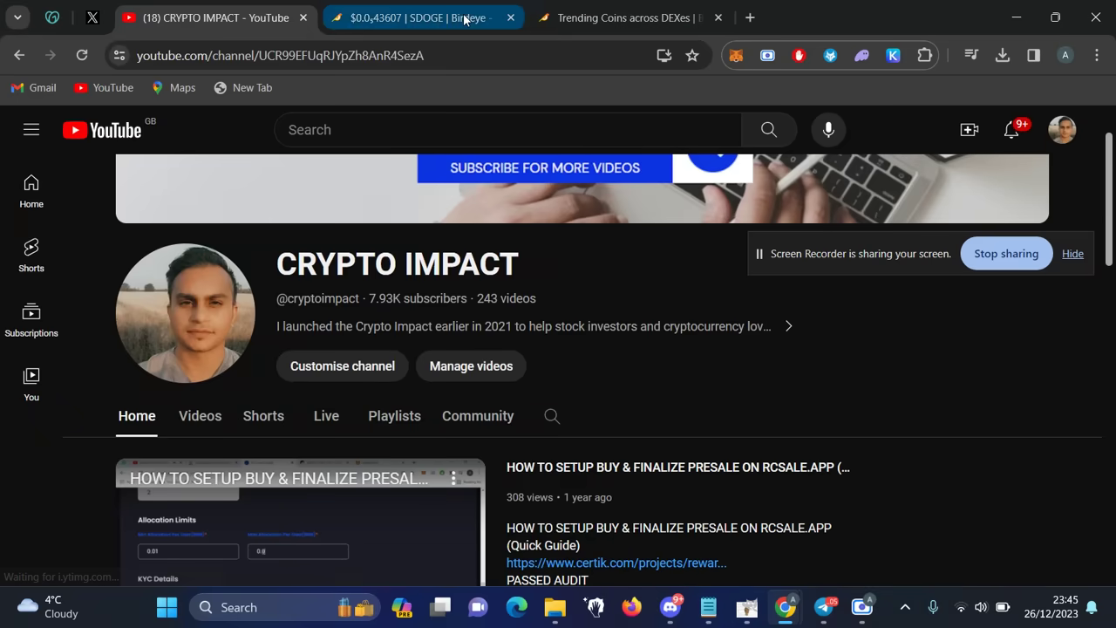
left_click(465, 19)
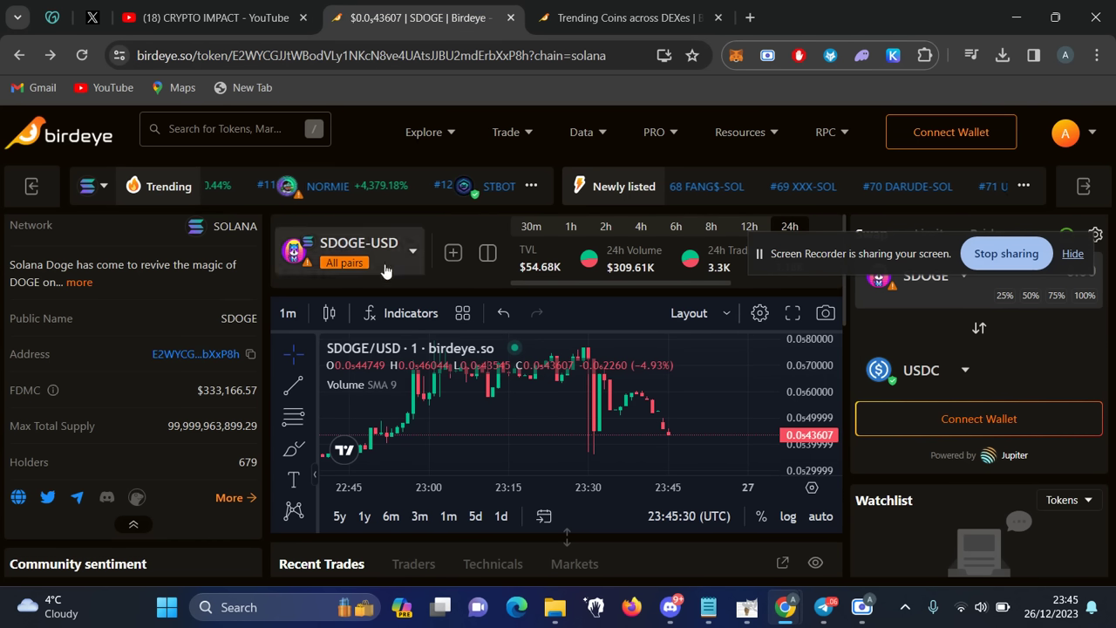
left_click(248, 355)
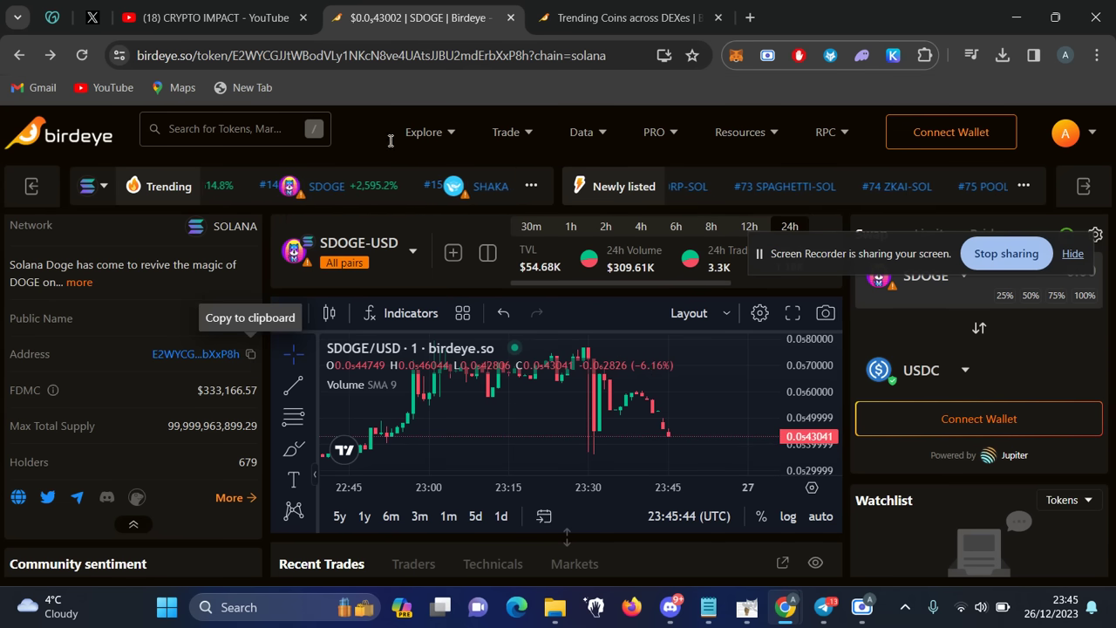
left_click(250, 354)
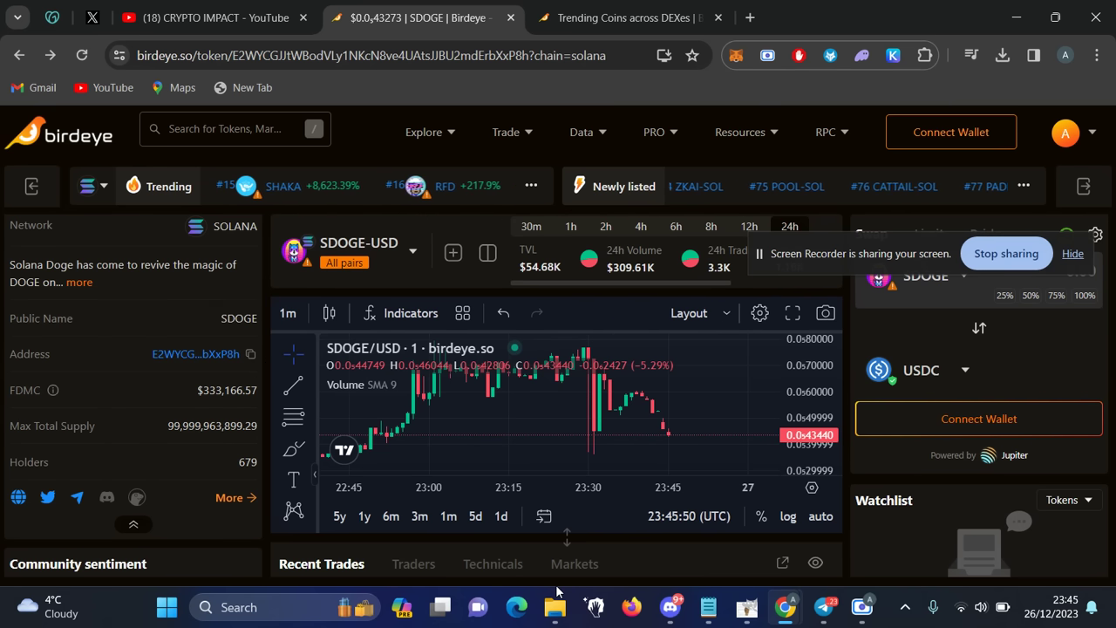
- Paste the SDOGE contract address into the Sol Trading Bot chat and send it
mouse_move(823, 610)
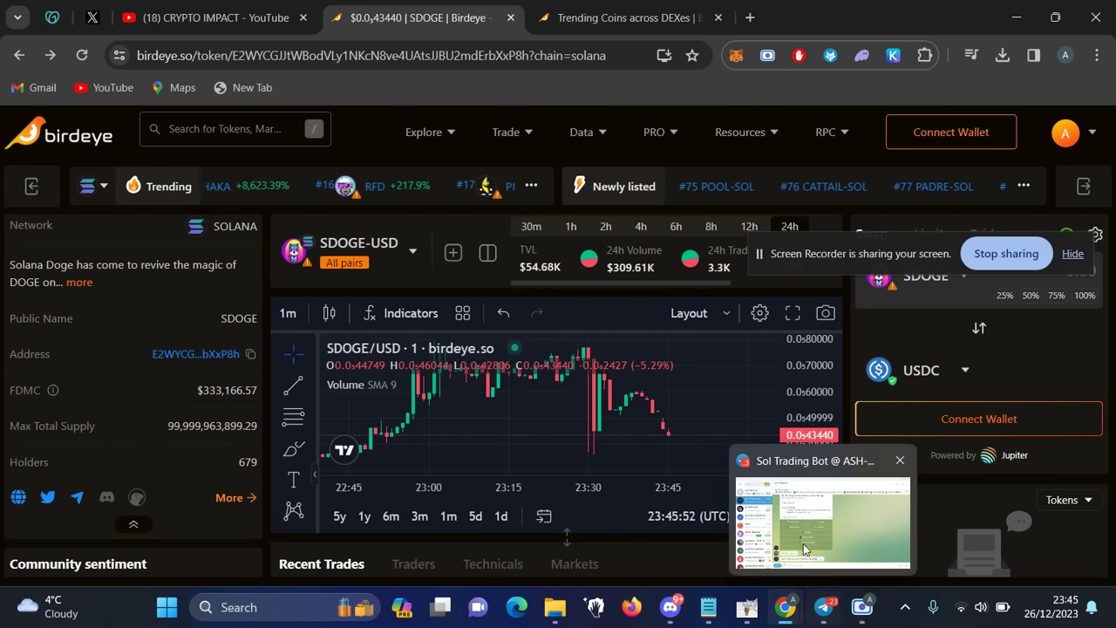
left_click(803, 548)
right_click(380, 571)
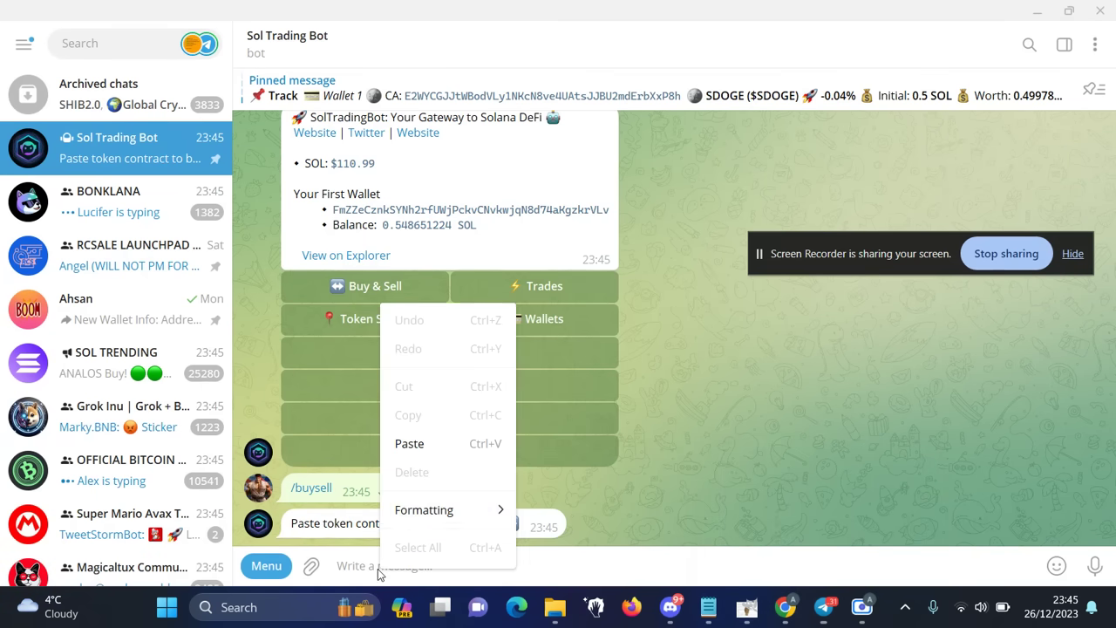
left_click(409, 445)
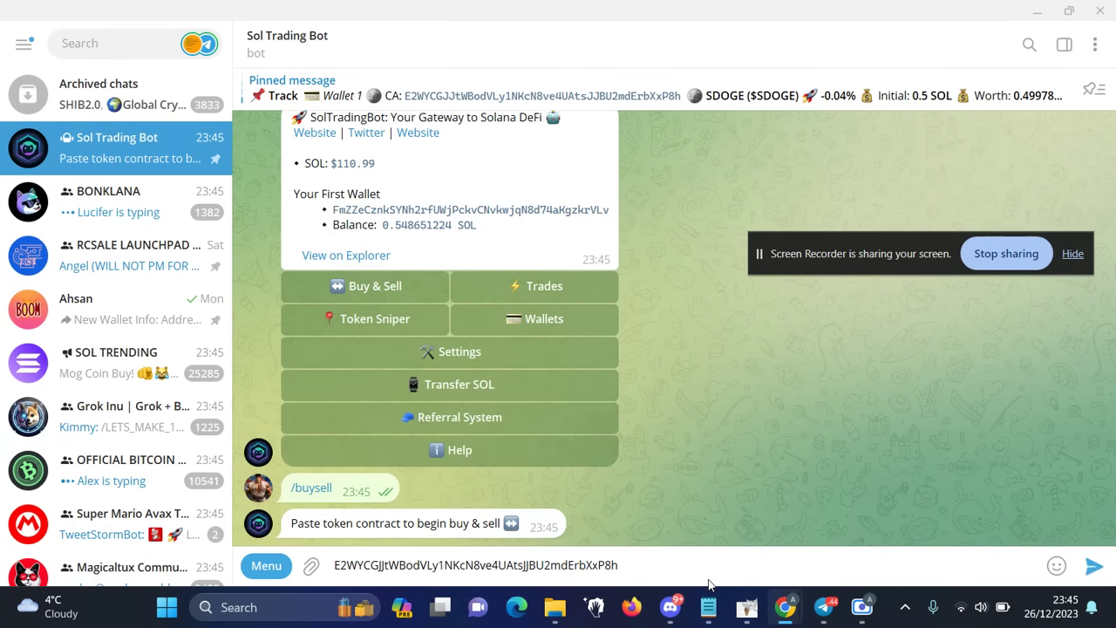
left_click(669, 565)
key("Return")
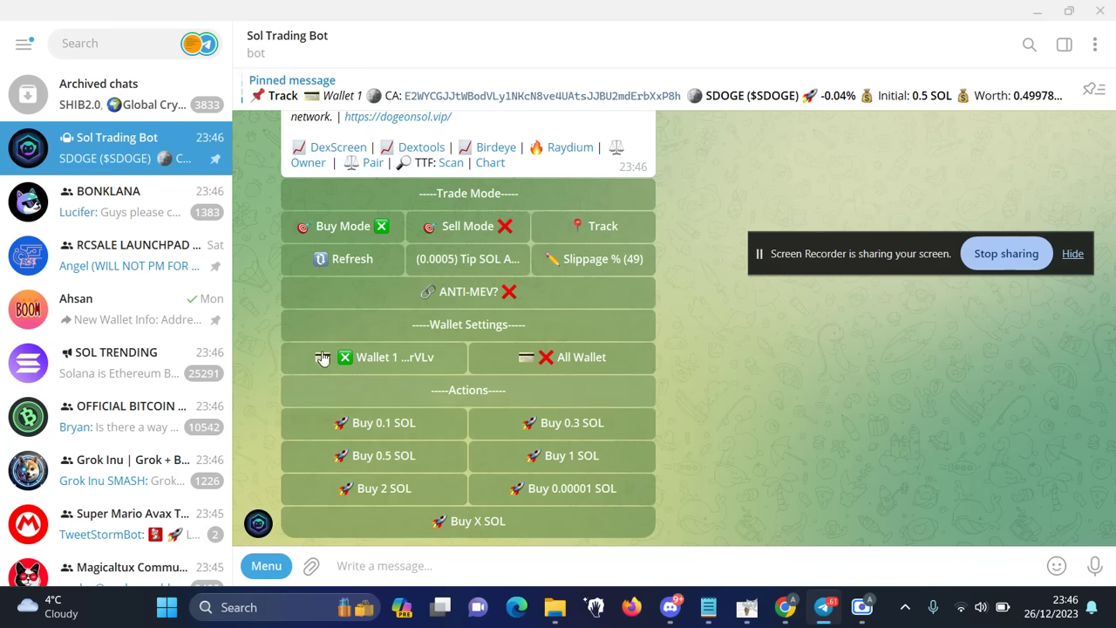
- Buy SDOGE with 0.1 SOL, receiving 2390298.475 SDOGE
left_click(373, 427)
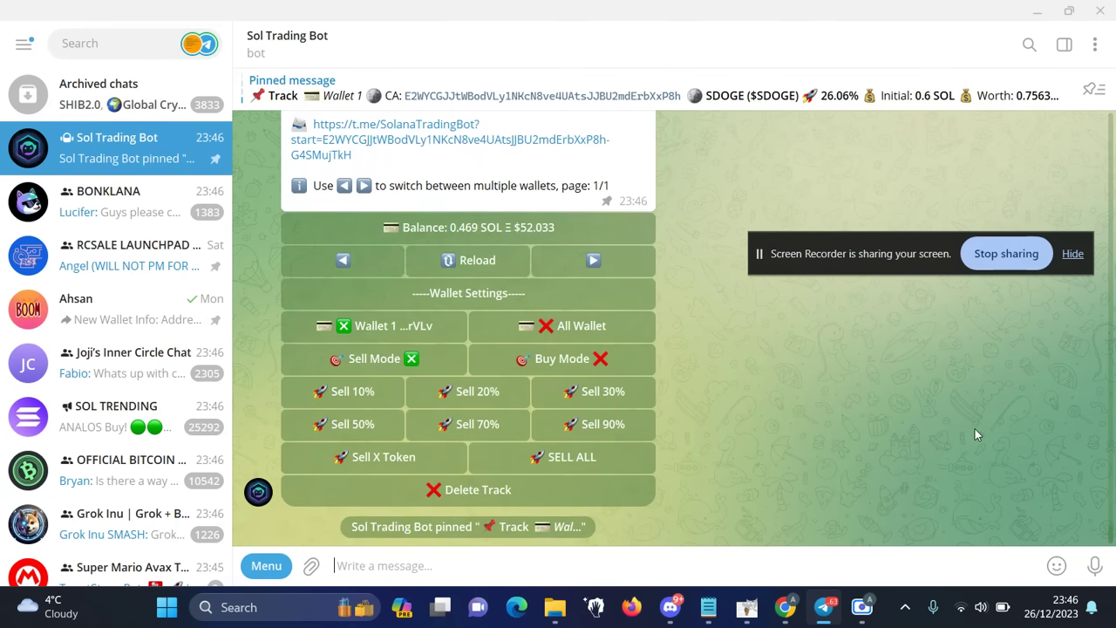
key("Up")
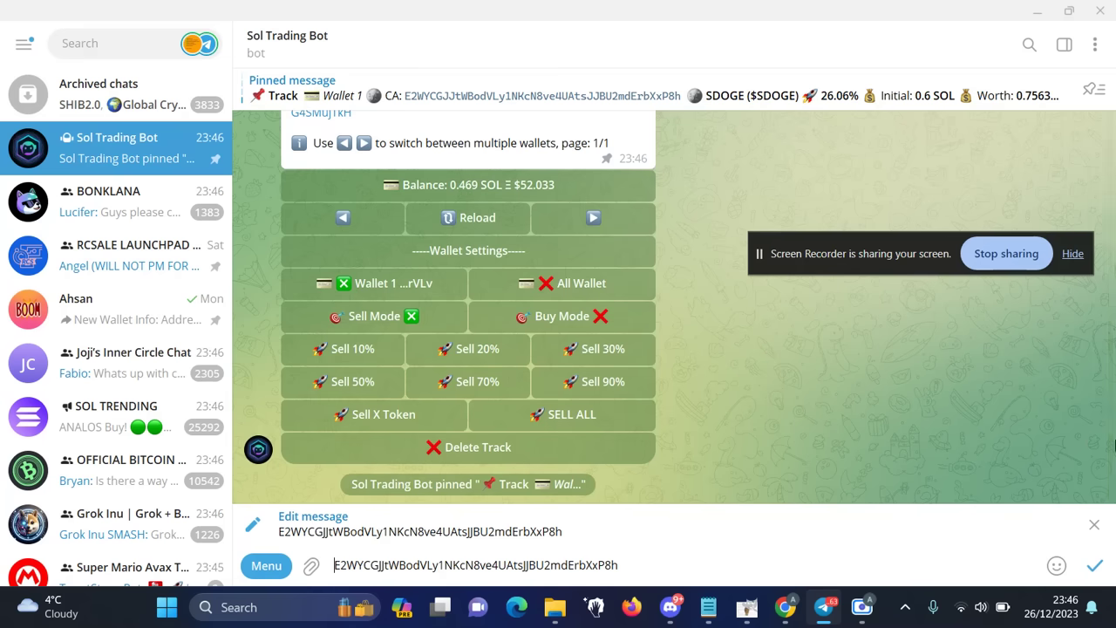
scroll(1111, 495, "up", 5)
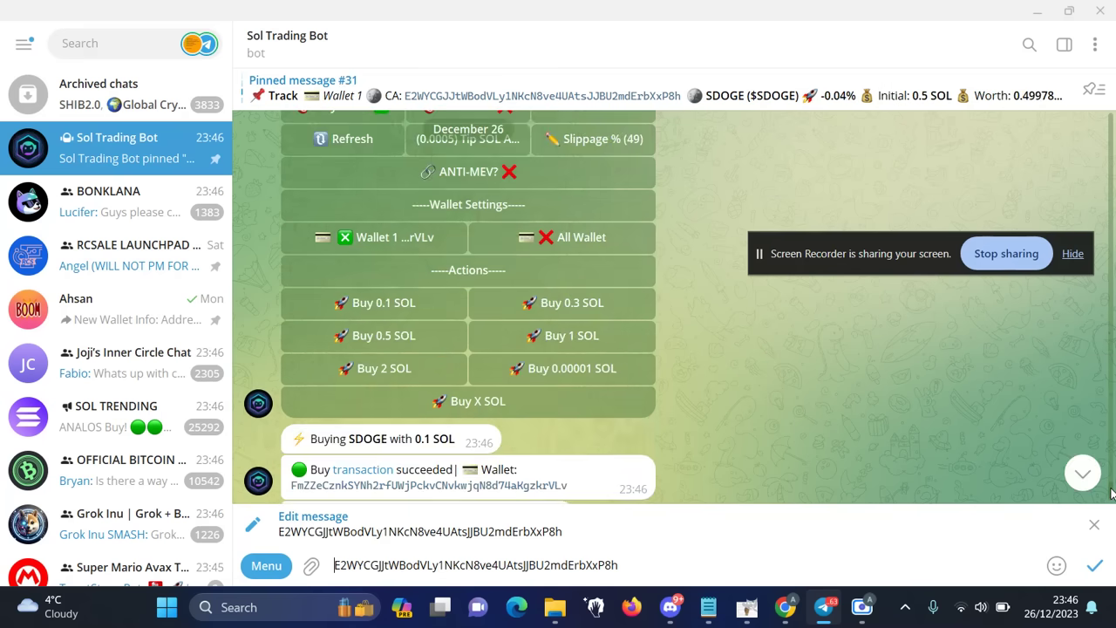
scroll(1111, 496, "up", 3)
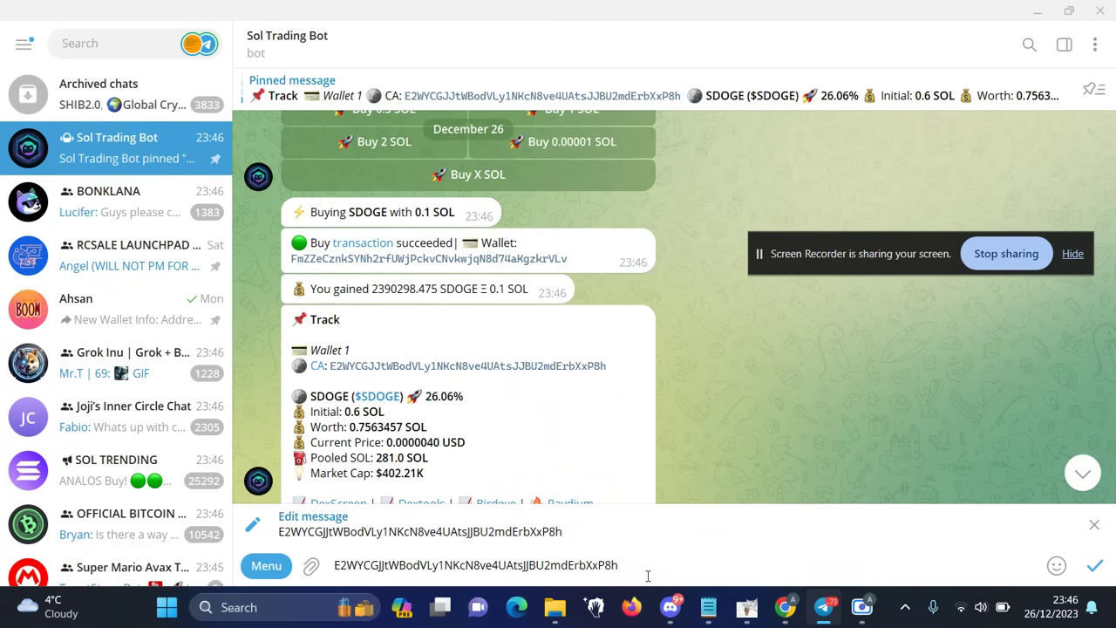
key("Escape")
- Send /buysell with the SDOGE contract address, switch to Sell Mode and sell 20%
type("/")
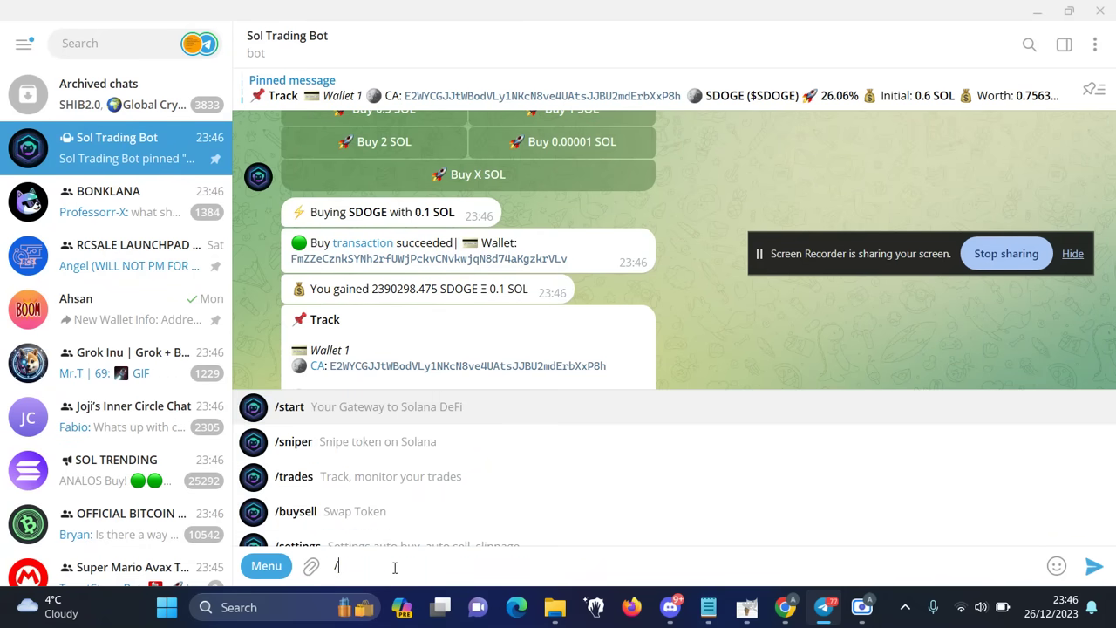
left_click(326, 520)
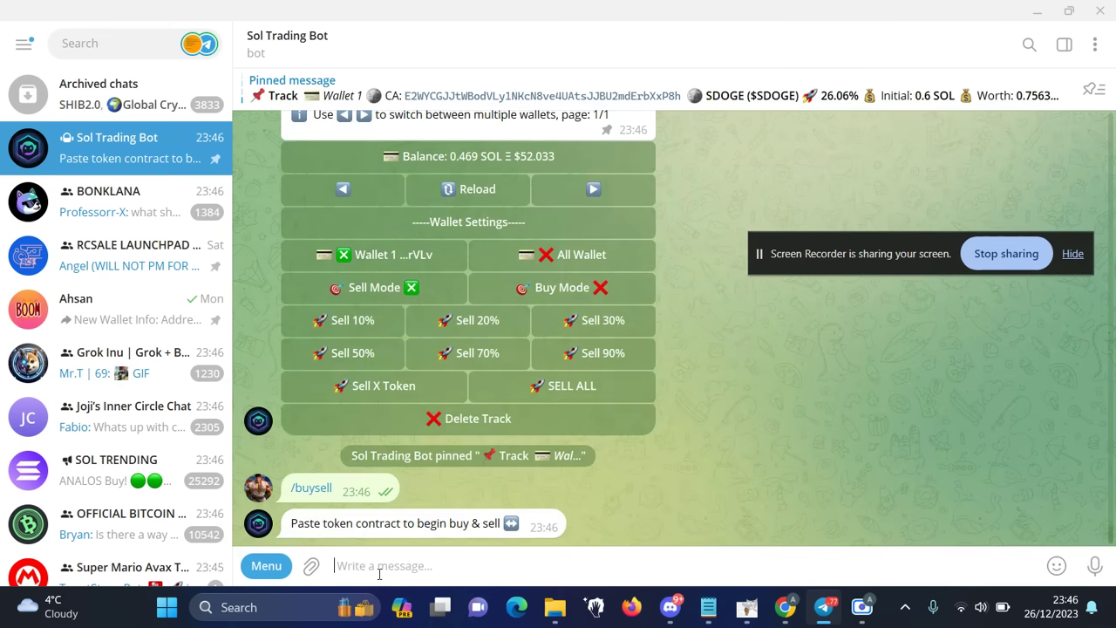
right_click(383, 574)
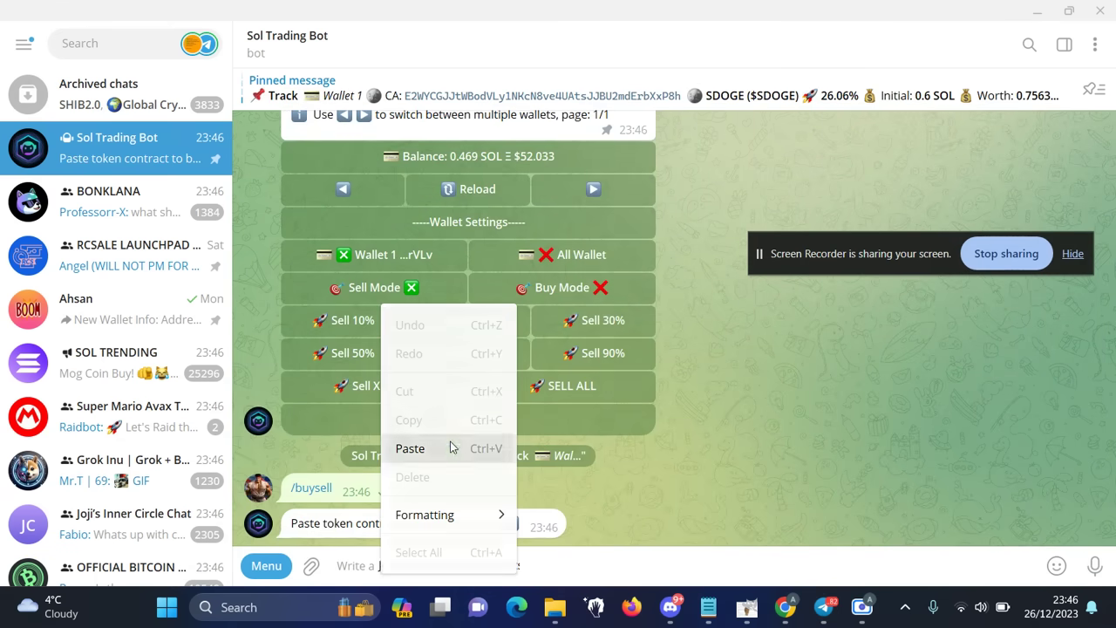
left_click(410, 448)
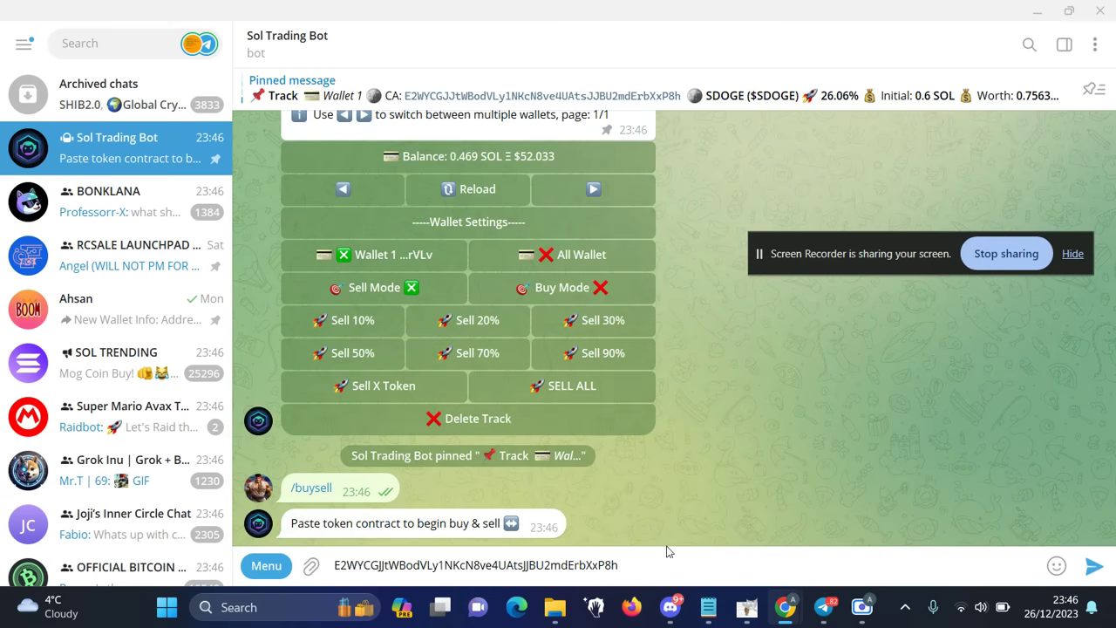
key("Return")
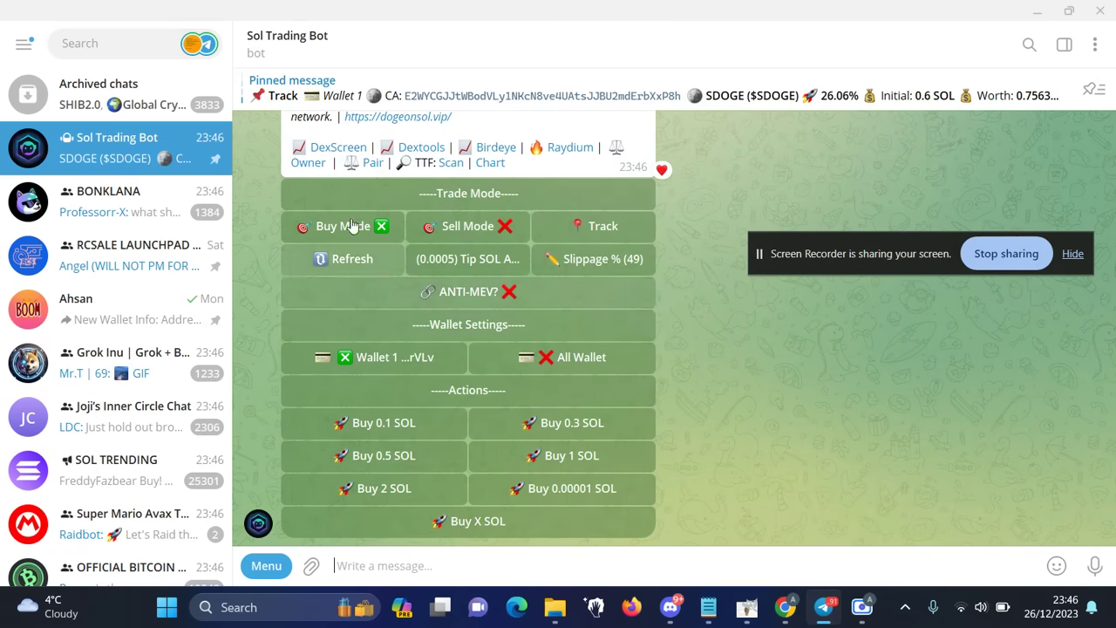
left_click(455, 229)
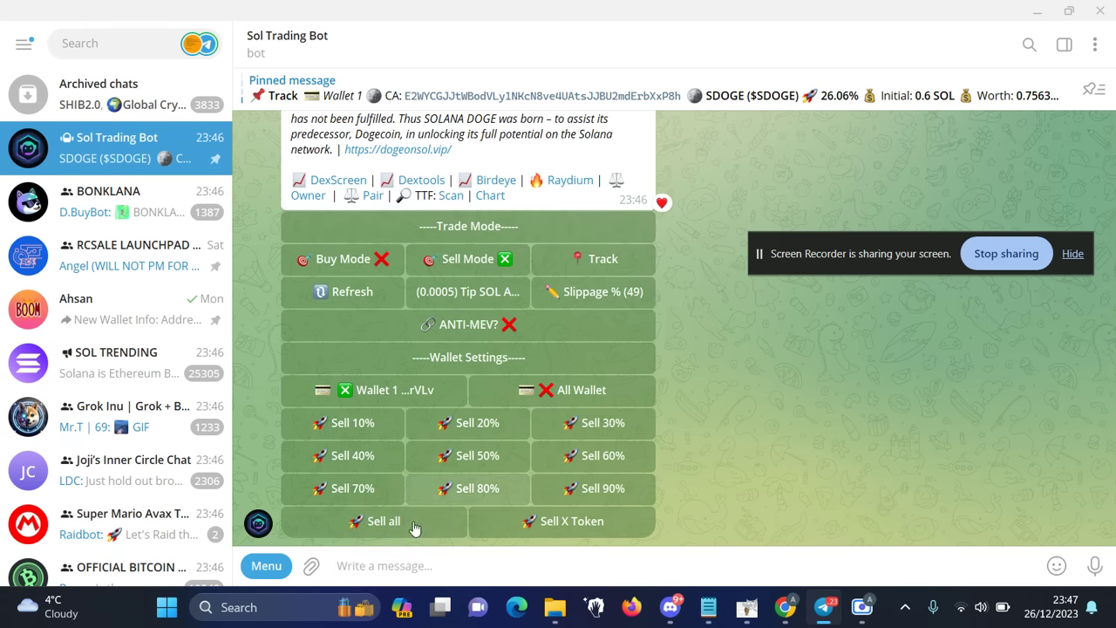
left_click(483, 433)
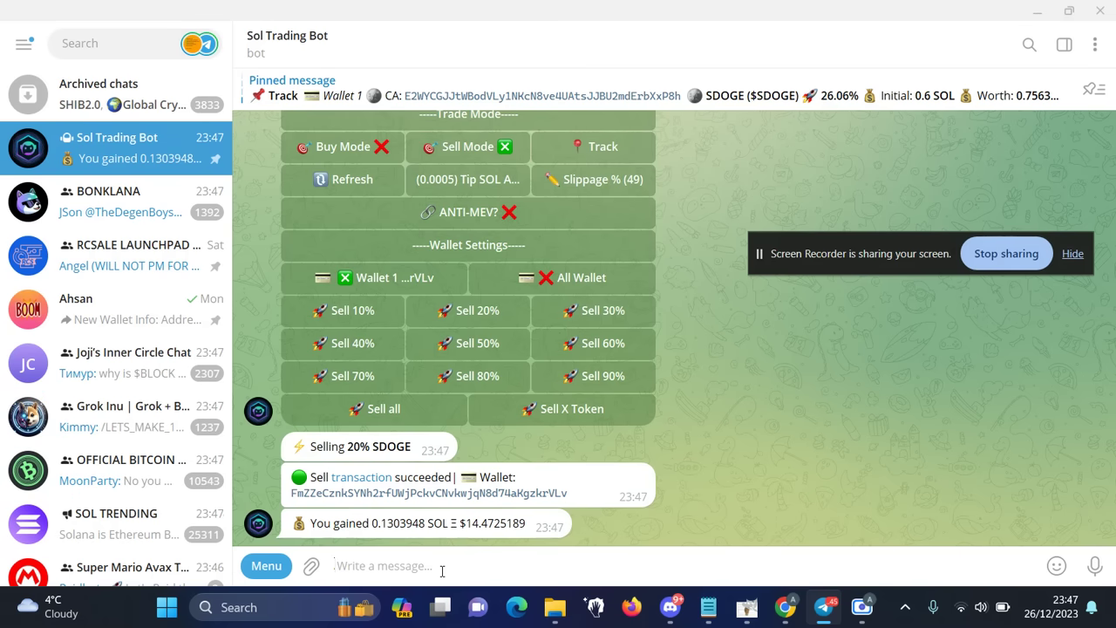
- Send /trades to list the last 10 trades, and heart the bot's reply
type("/")
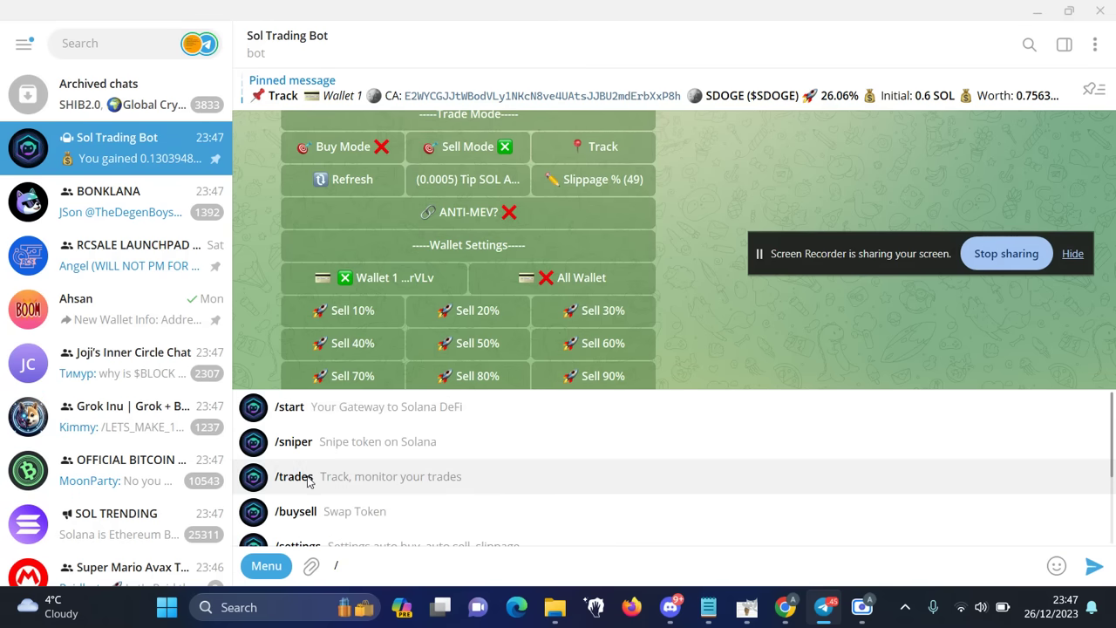
left_click(379, 482)
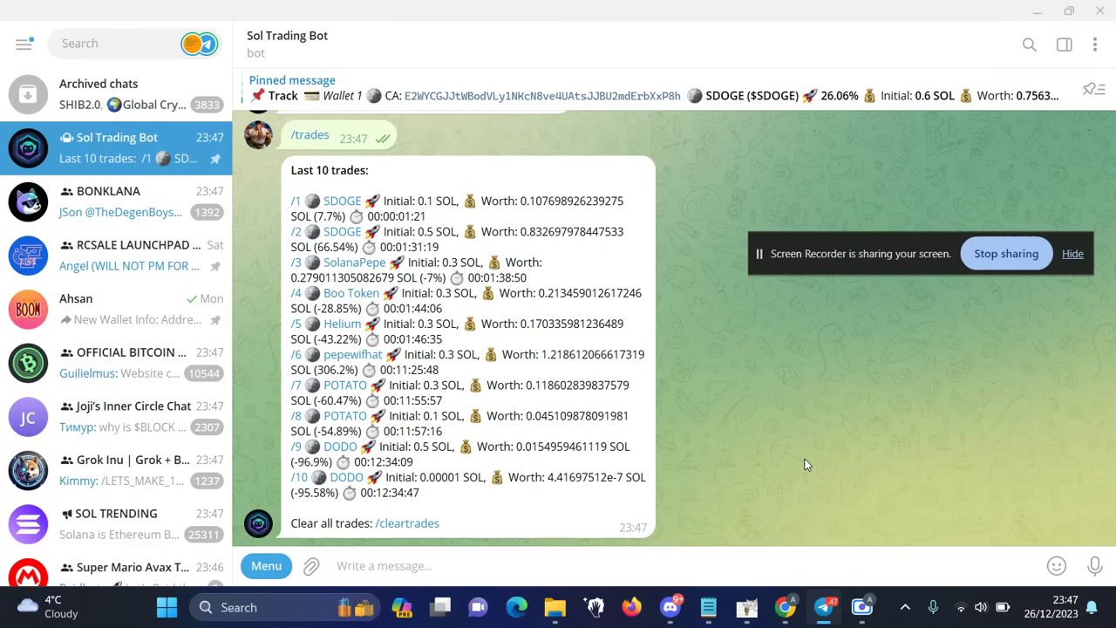
double_click(349, 397)
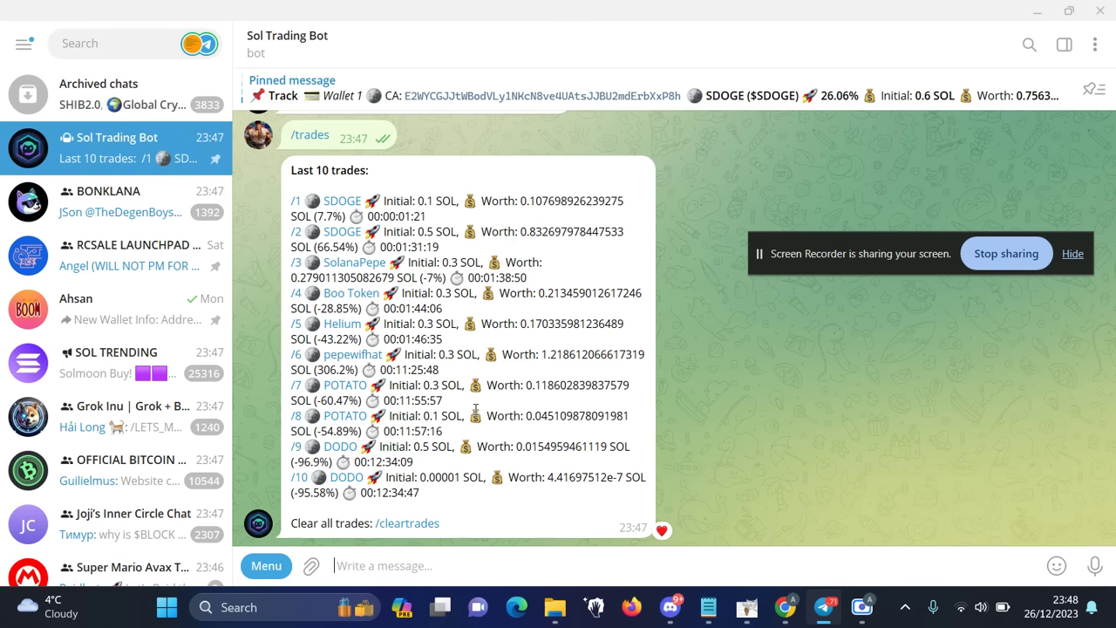
- Send /start to show SOL at $110.99 and the 0.574419178 SOL wallet balance
type("/")
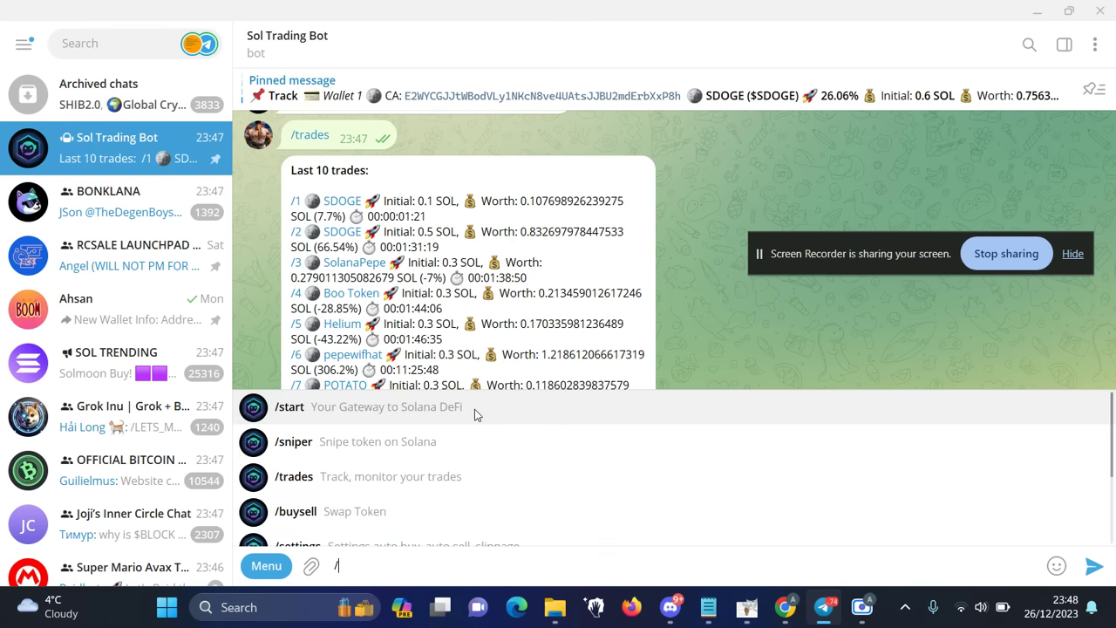
left_click(388, 407)
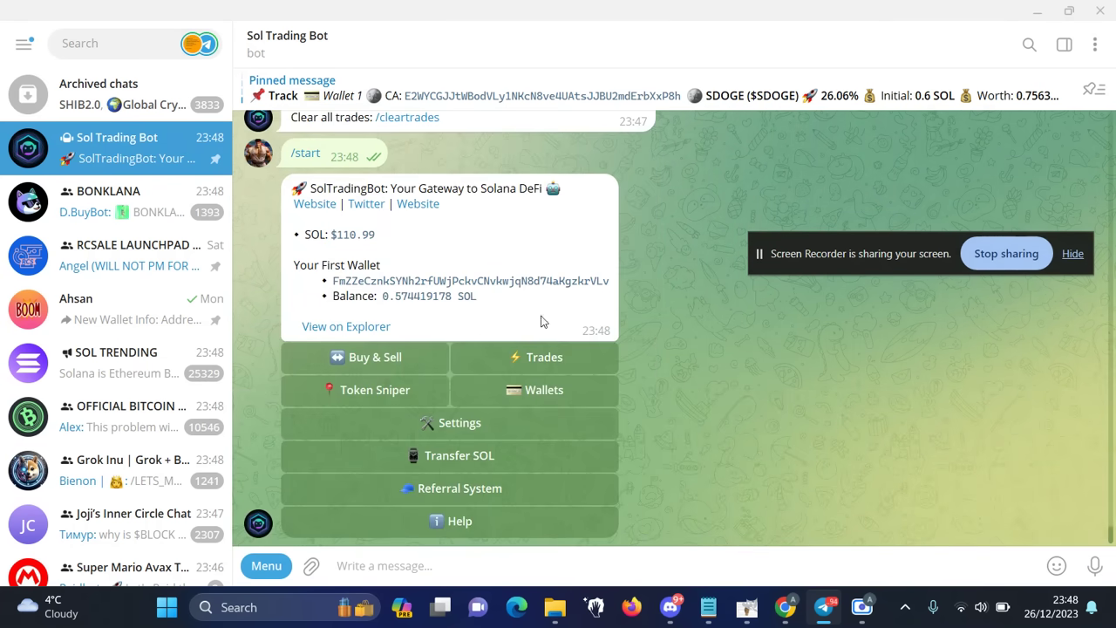
double_click(544, 391)
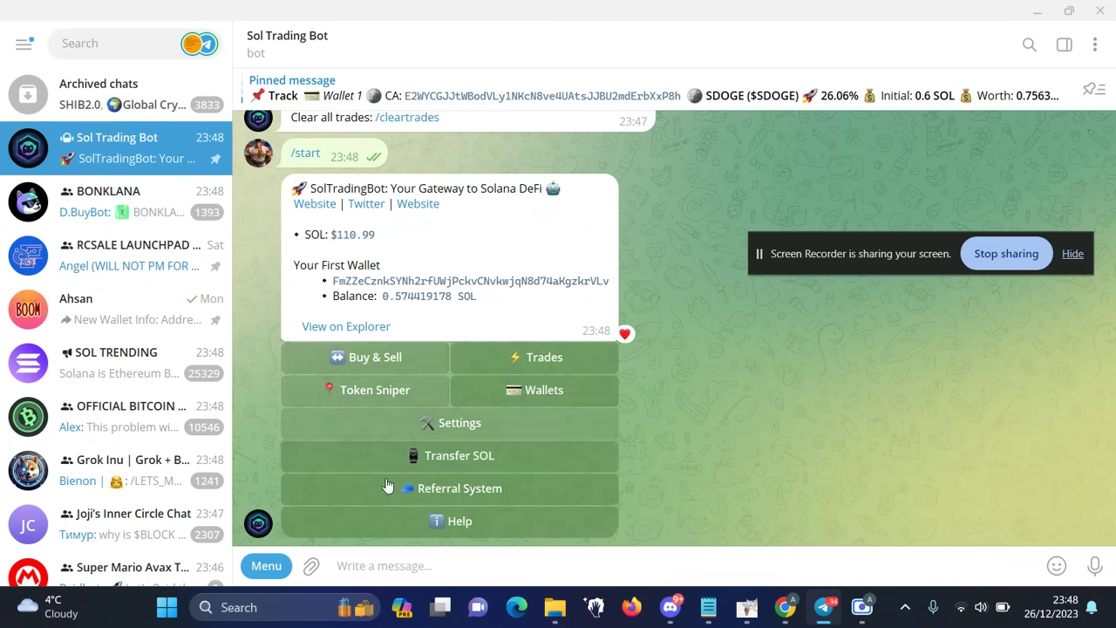
double_click(886, 449)
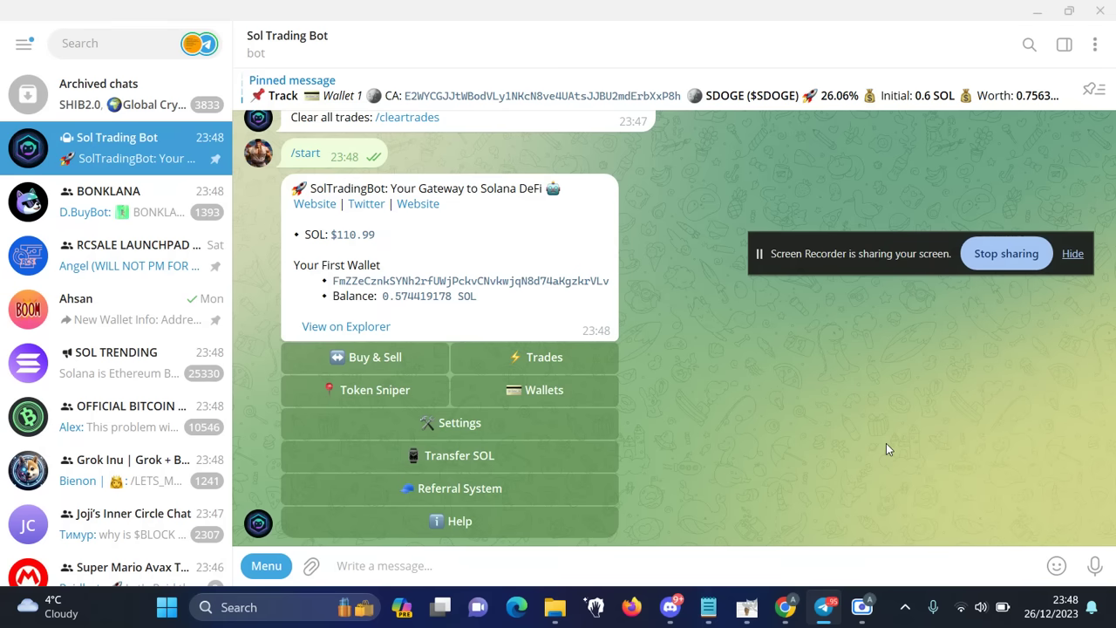
type("/")
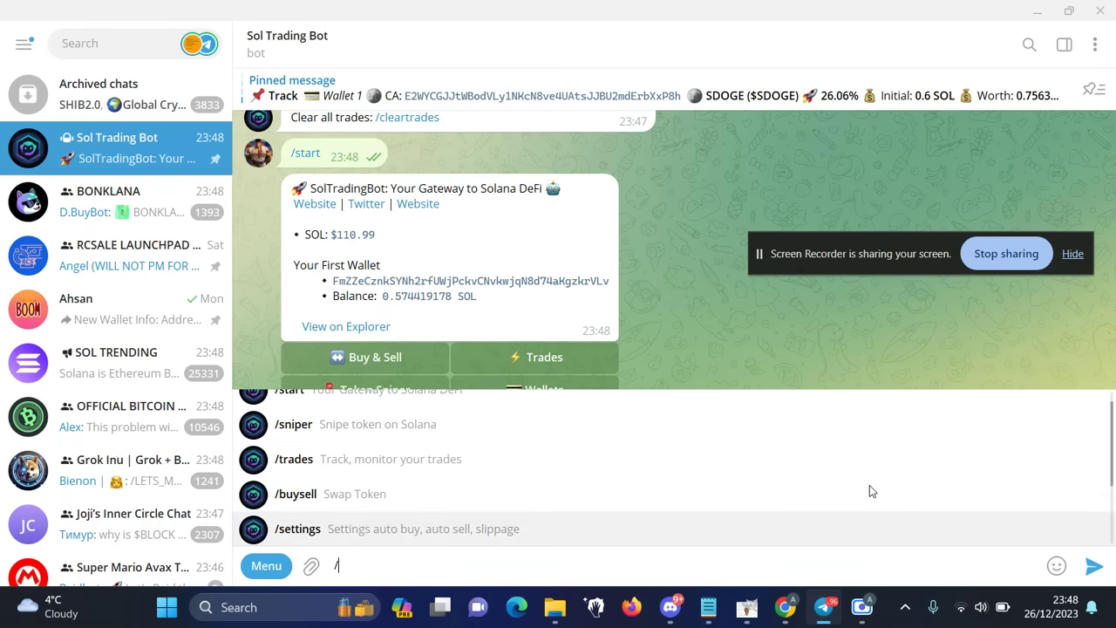
scroll(870, 492, "down", 3)
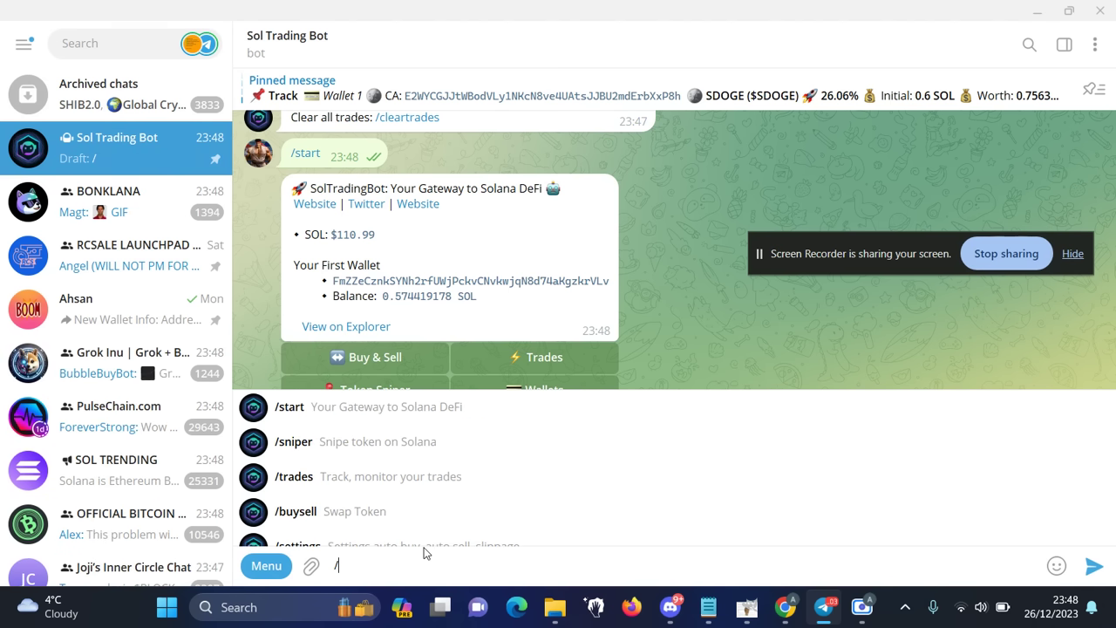
key("BackSpace")
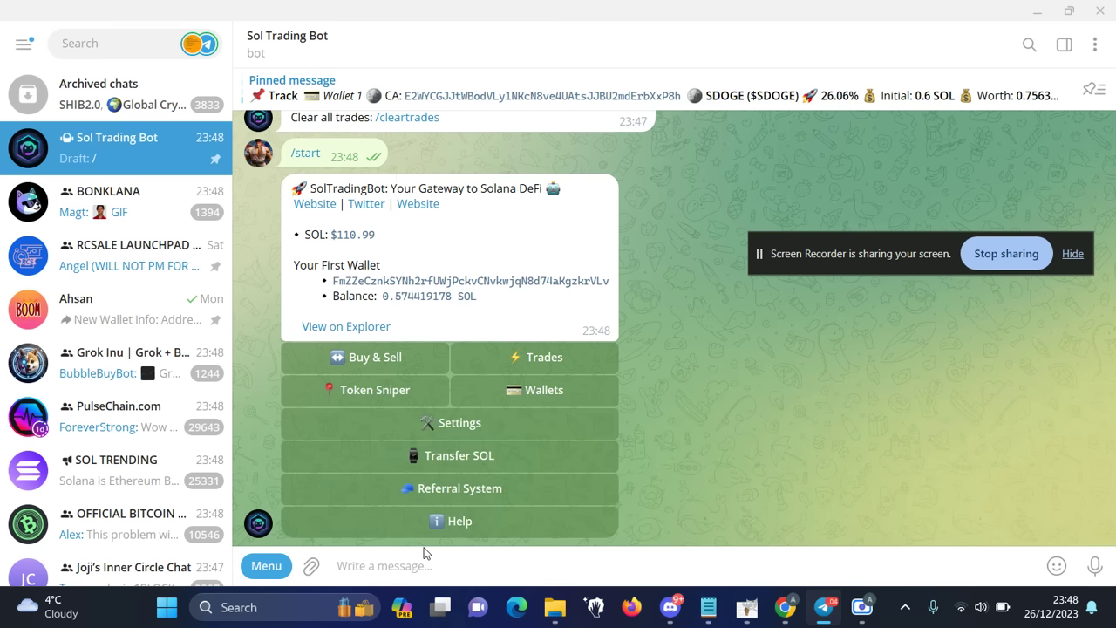